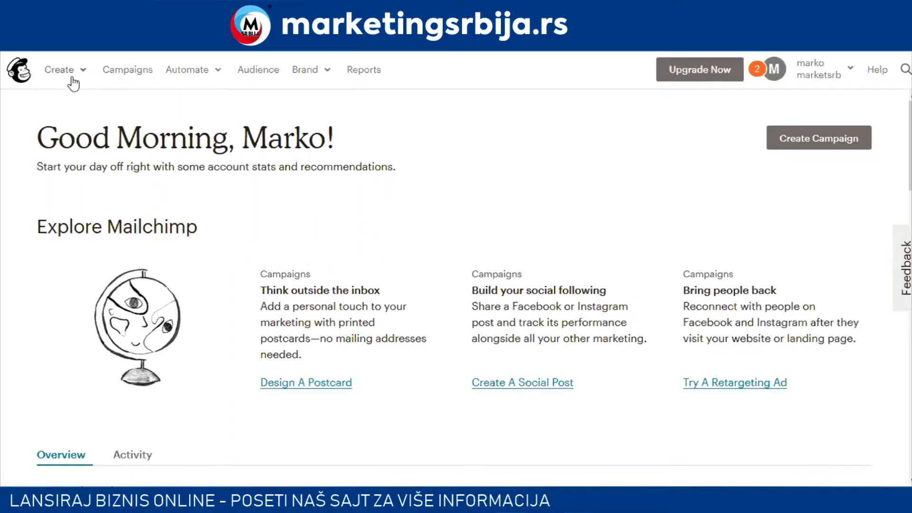
Open the marketsrb audience's contact list and open the profile of the third contact.
click(259, 73)
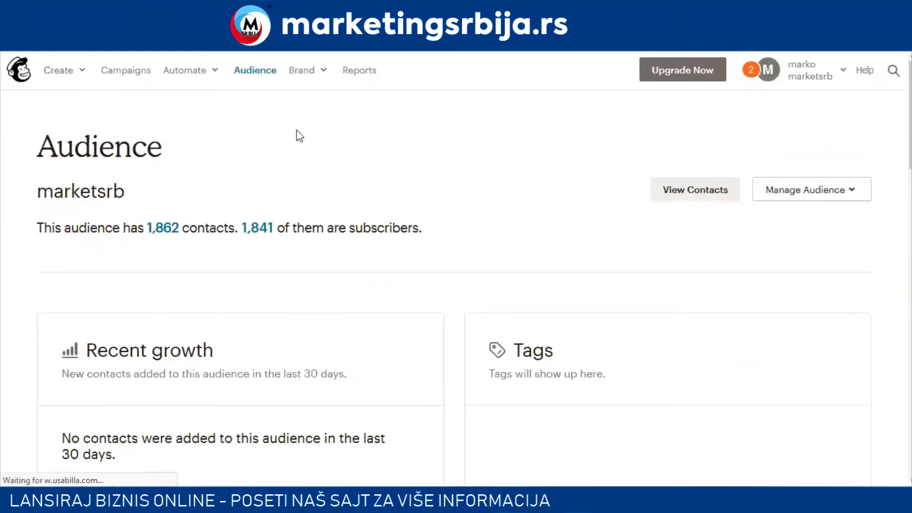
scroll(325, 170, down, 3)
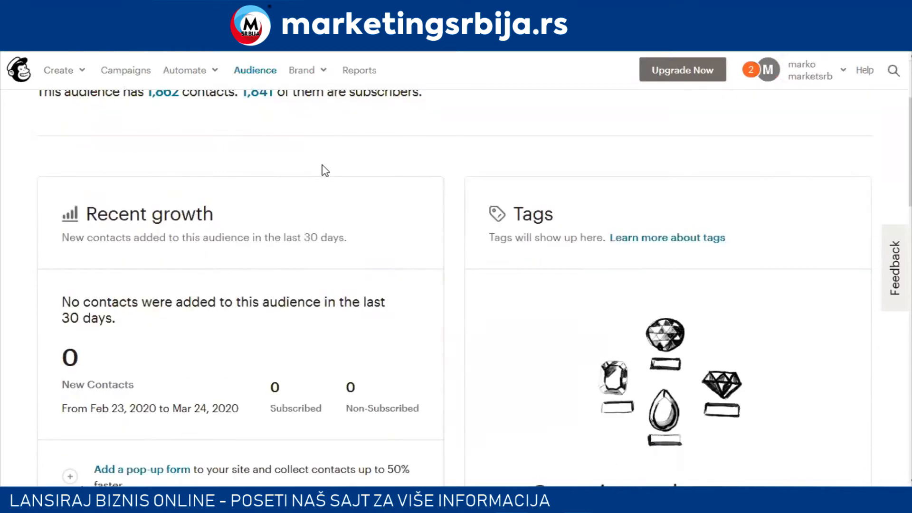
scroll(325, 170, up, 3)
click(706, 195)
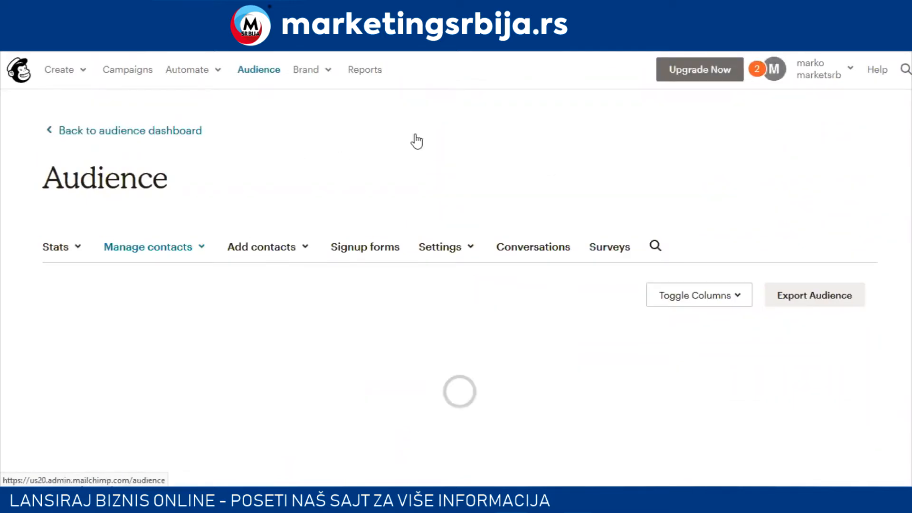
scroll(147, 385, down, 3)
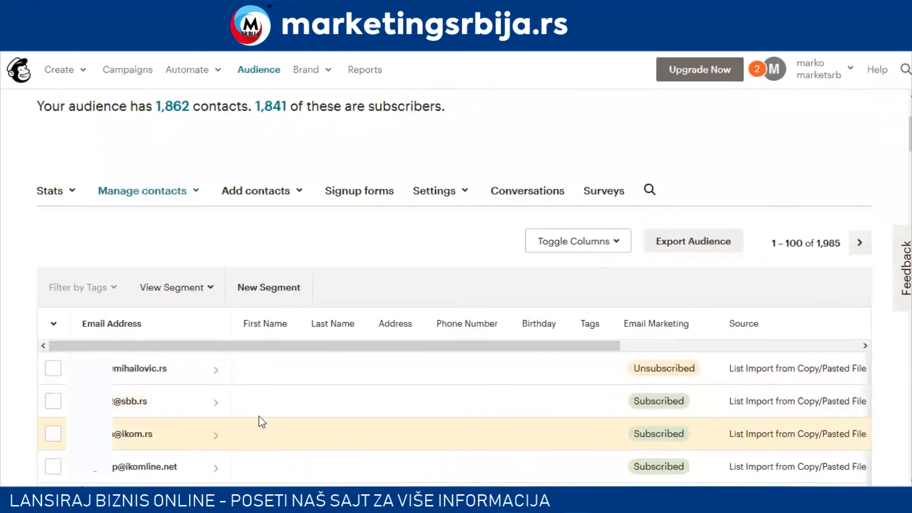
click(192, 441)
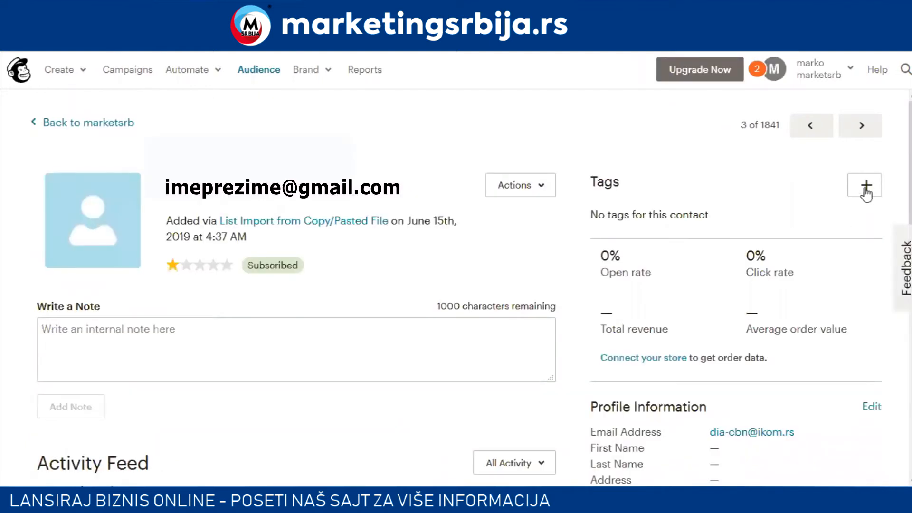
Create the tags "placanje" and "novi post" on the contact.
click(866, 190)
click(732, 220)
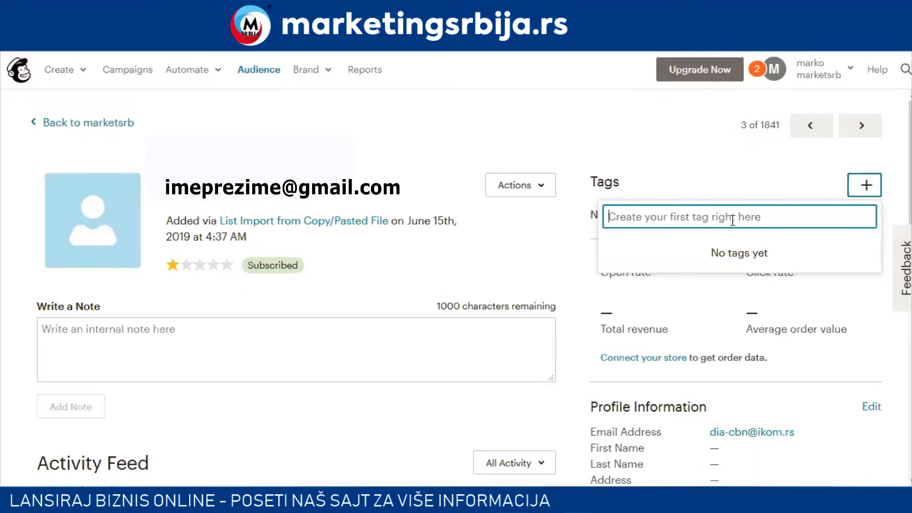
text(placanje)
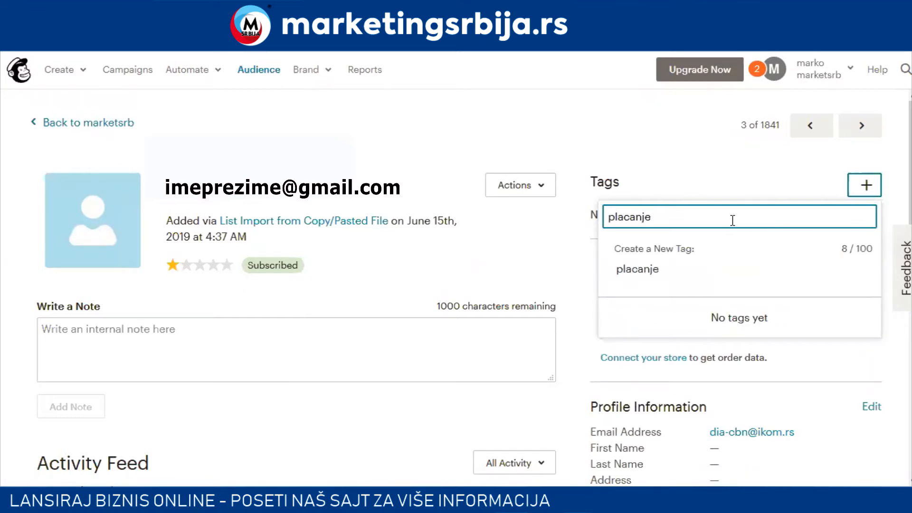
key(Return)
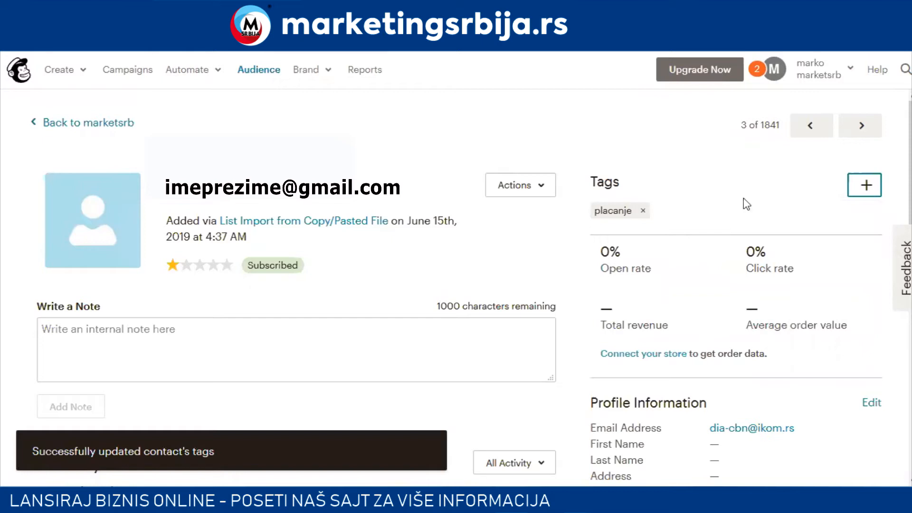
click(863, 190)
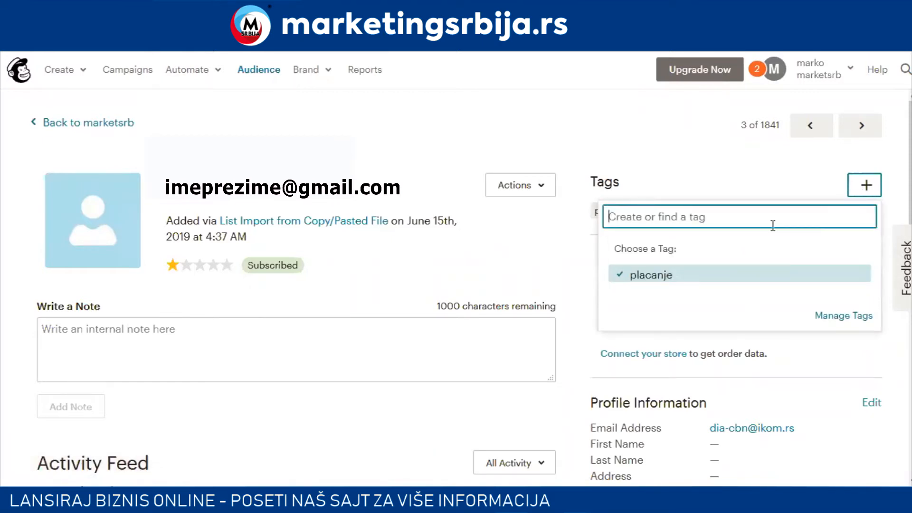
text(novi pod)
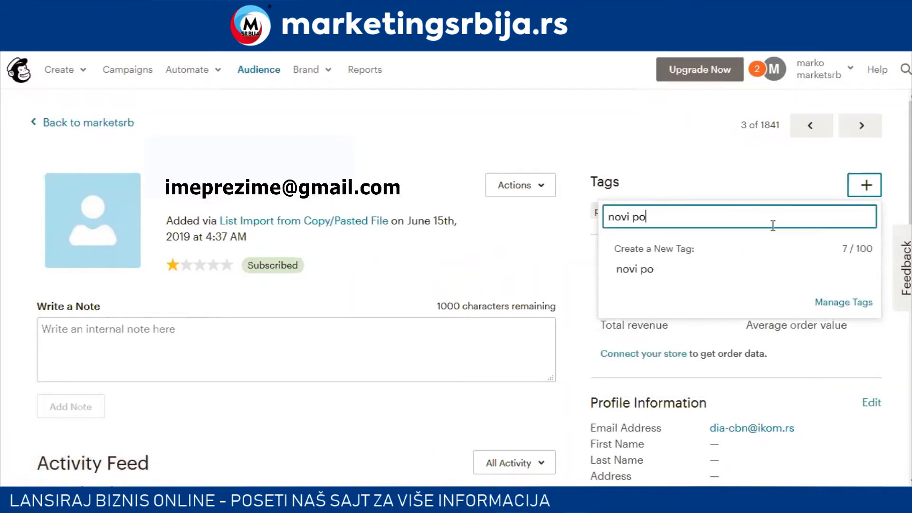
key(Return)
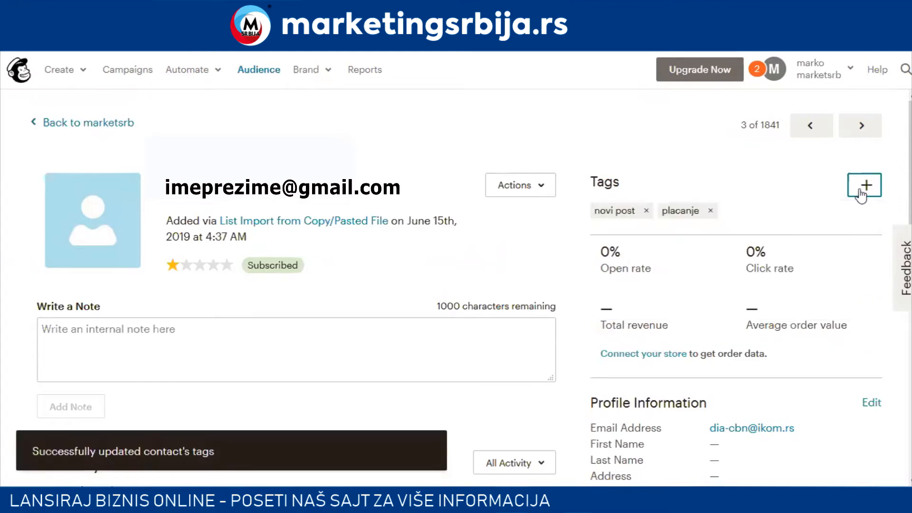
Add the tag "newsletter" to the contact and remove its "novi post" and "placanje" tags.
click(865, 186)
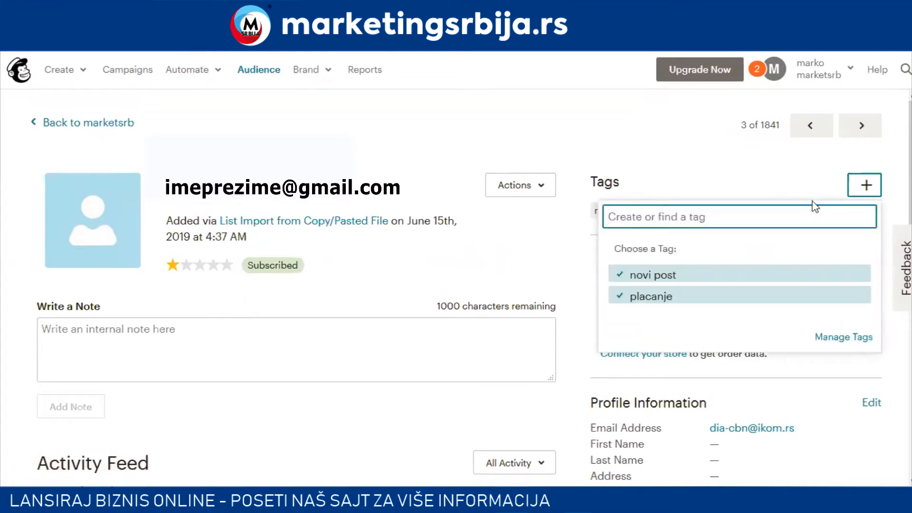
text(newsletter)
key(Return)
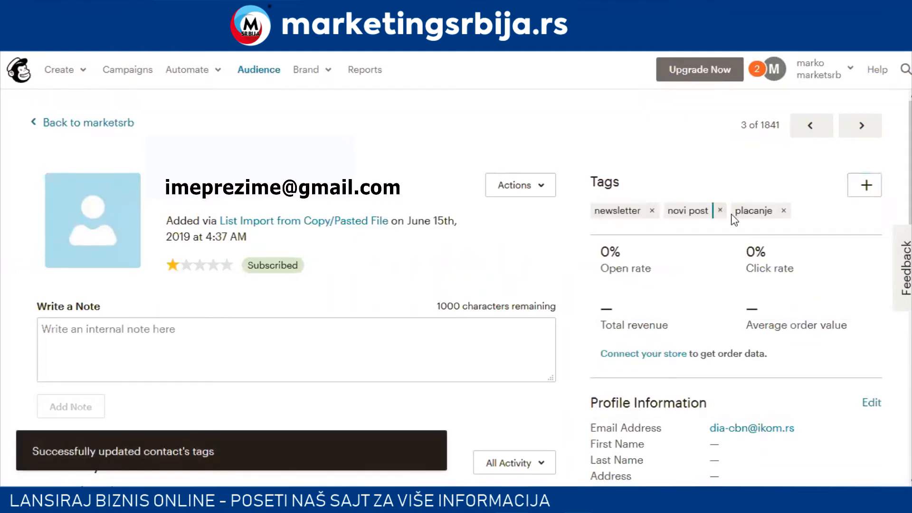
click(720, 211)
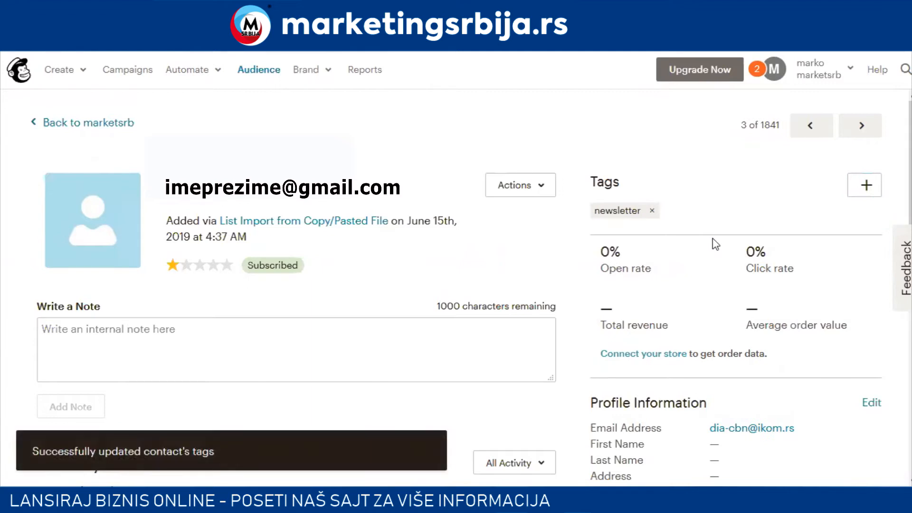
Create a regular email campaign named "novi post".
click(155, 88)
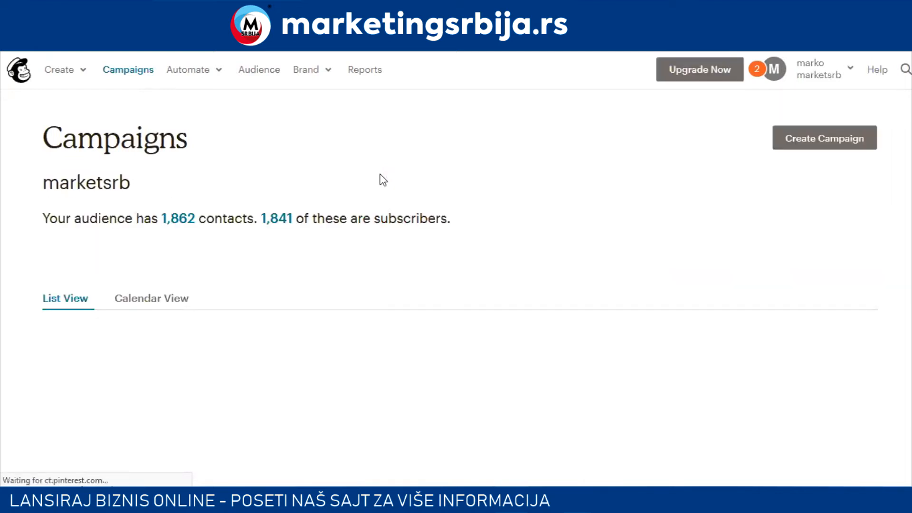
click(815, 146)
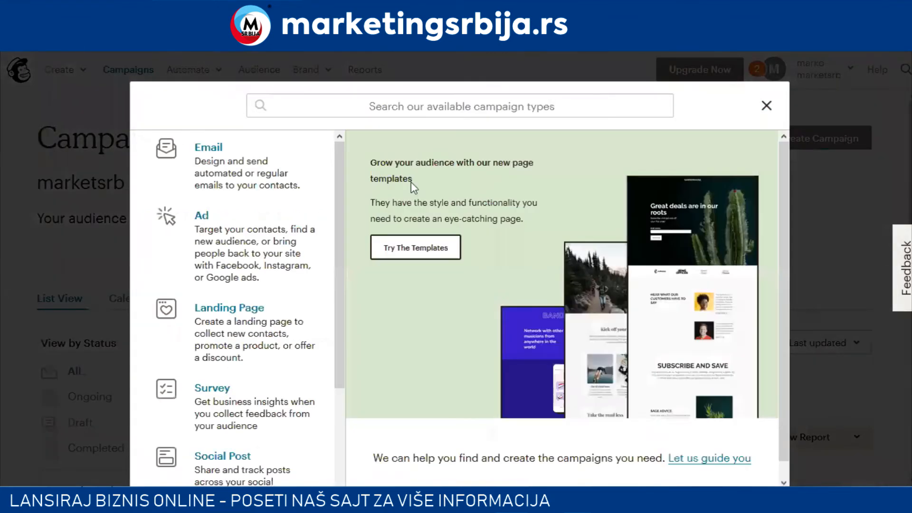
click(287, 171)
click(351, 340)
text(noi)
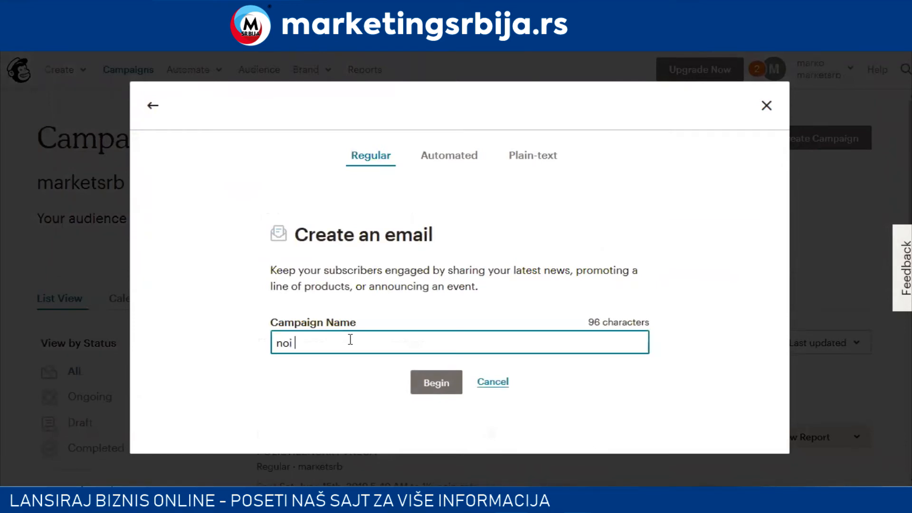
key(BackSpace)
click(437, 383)
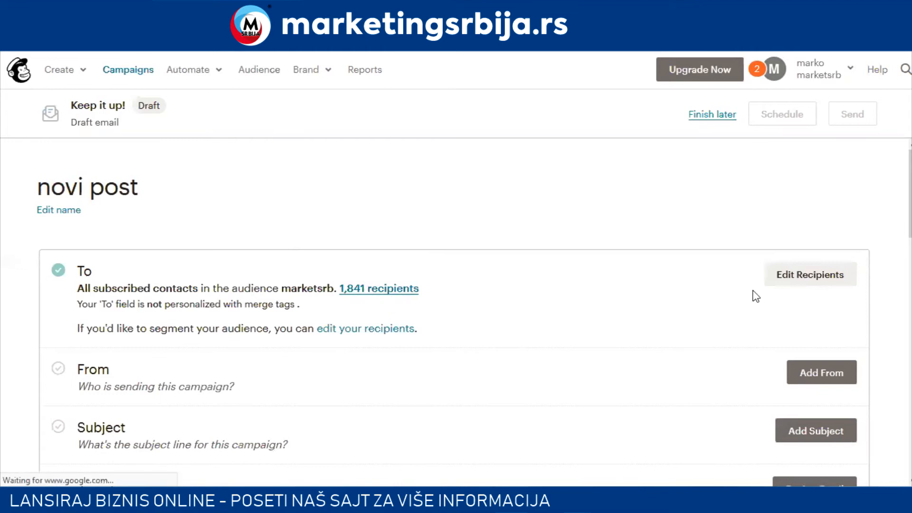
Set the campaign's recipients to the "novi post" tag in the marketsrb audience.
click(788, 286)
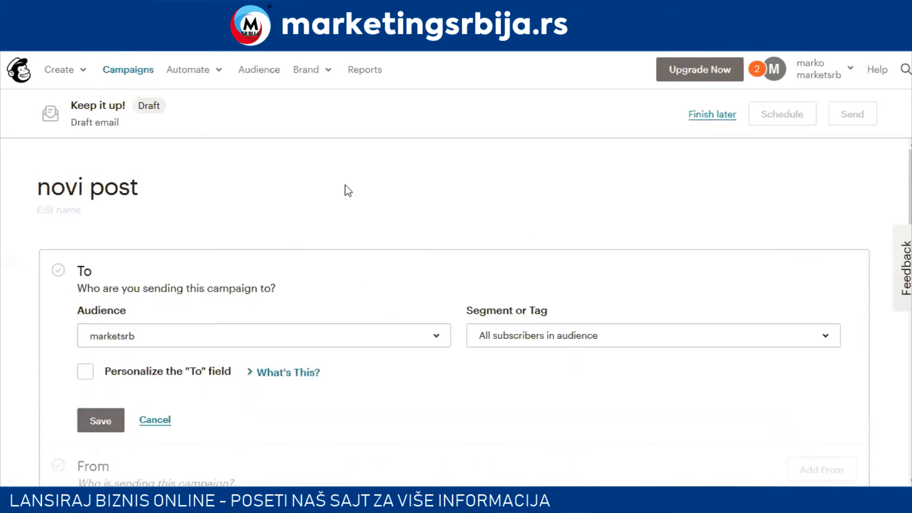
click(539, 336)
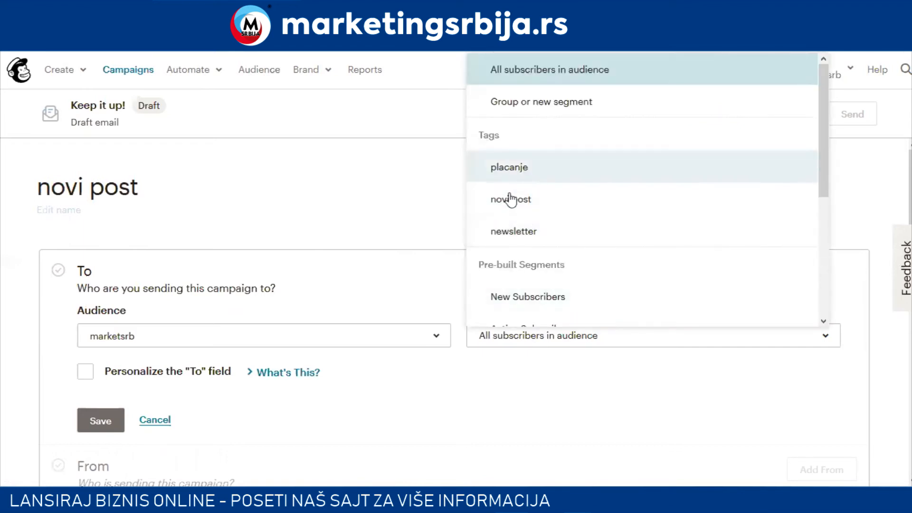
click(527, 204)
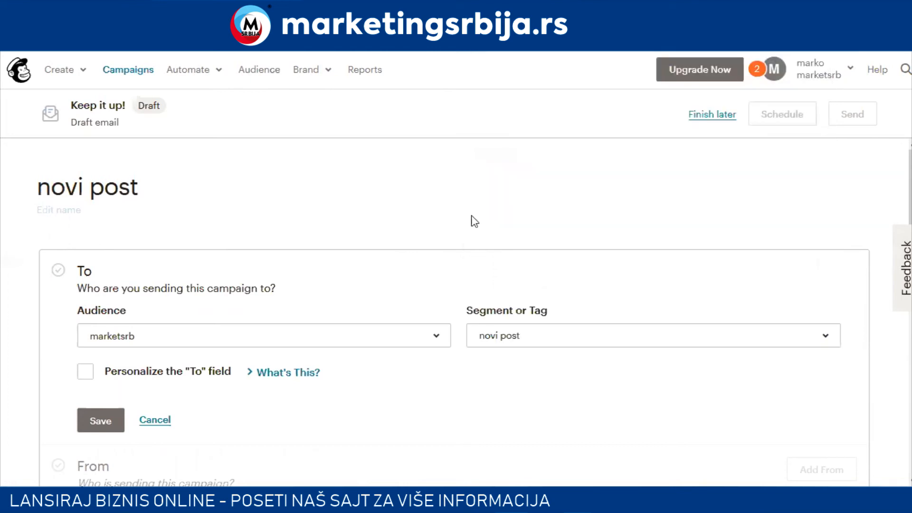
Personalize the "To" field with the merge tag *|FNAME|* *|LNAME|* and save the recipients.
scroll(514, 227, down, 1)
scroll(515, 227, down, 2)
click(123, 222)
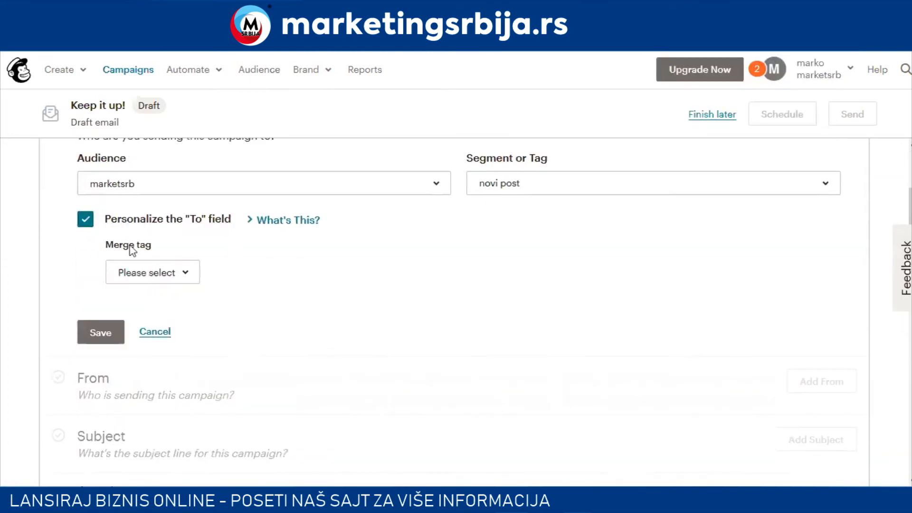
click(142, 273)
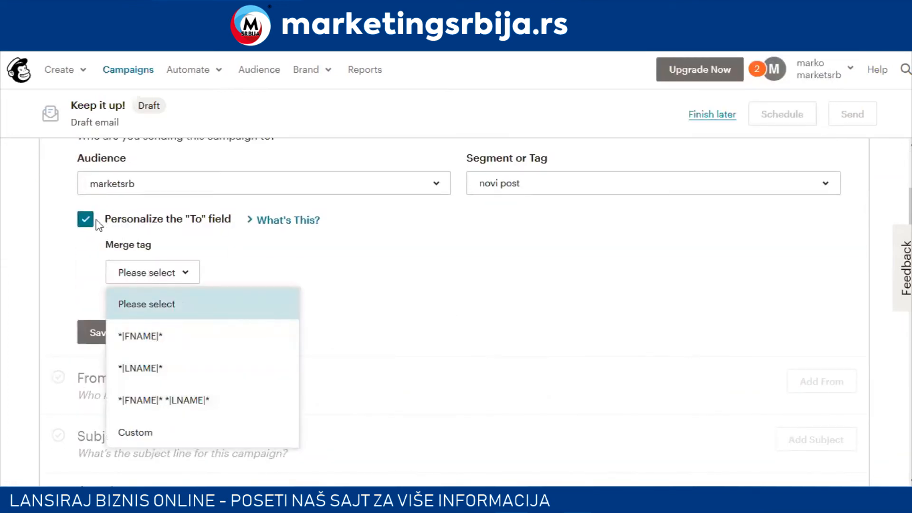
click(166, 400)
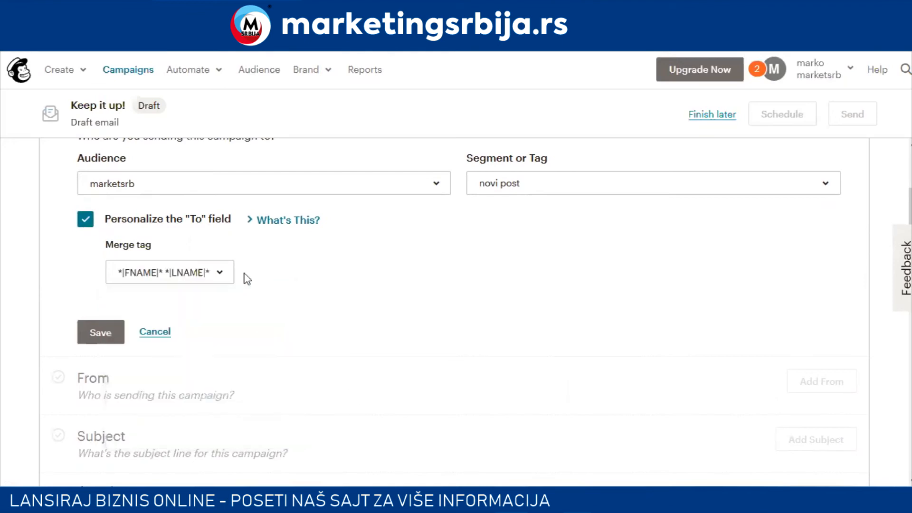
click(110, 338)
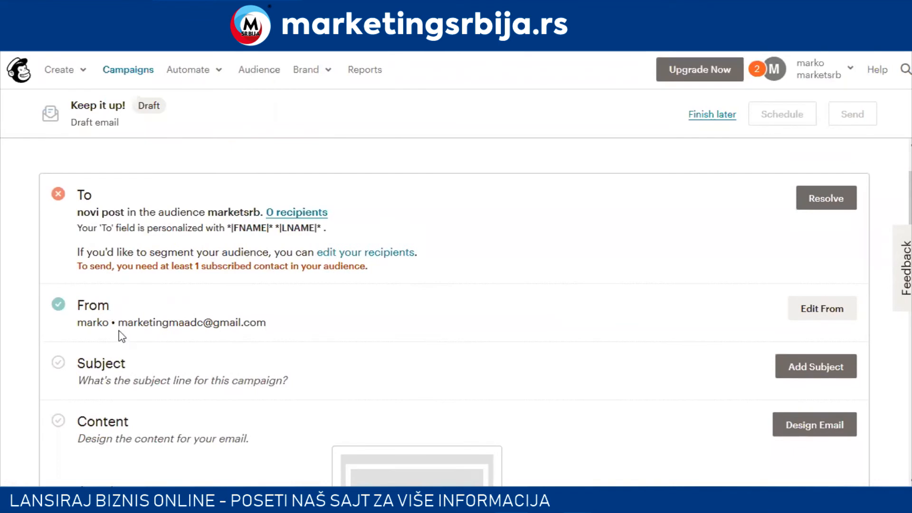
Open the campaign's sender details and save them with the existing name and email address.
click(803, 308)
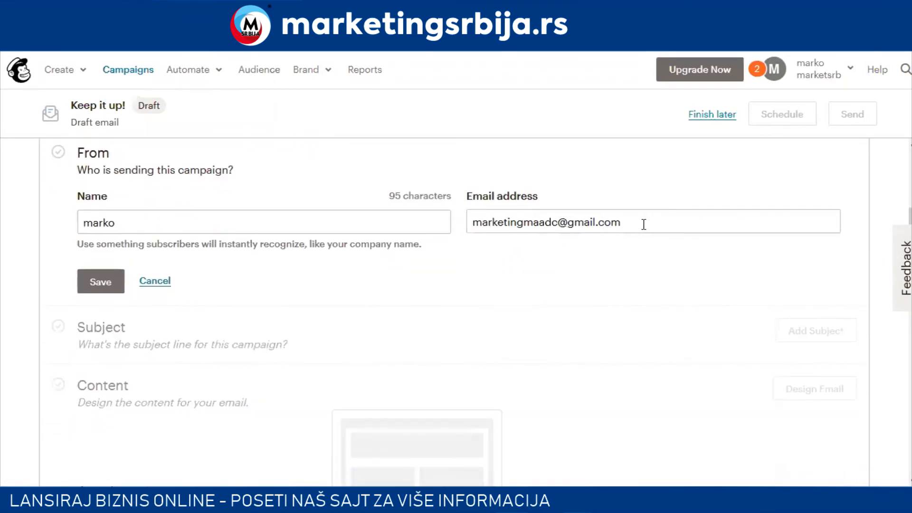
click(281, 221)
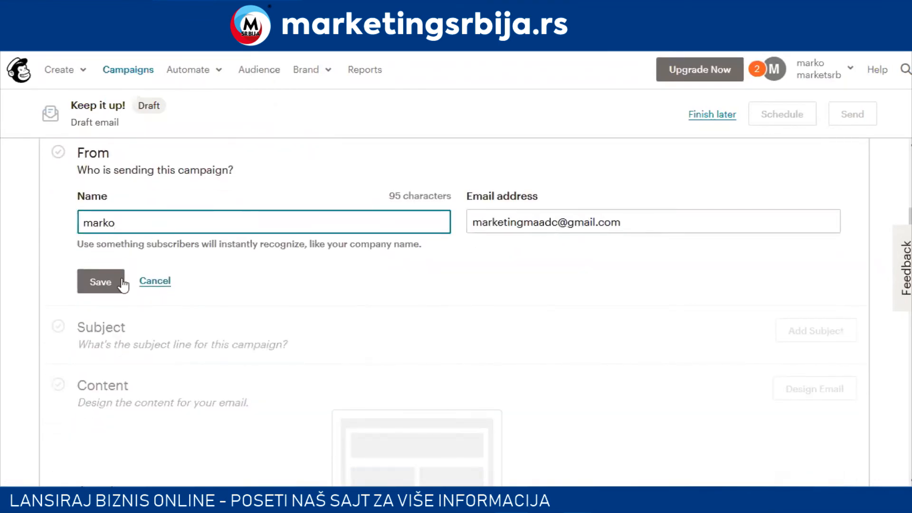
key(Return)
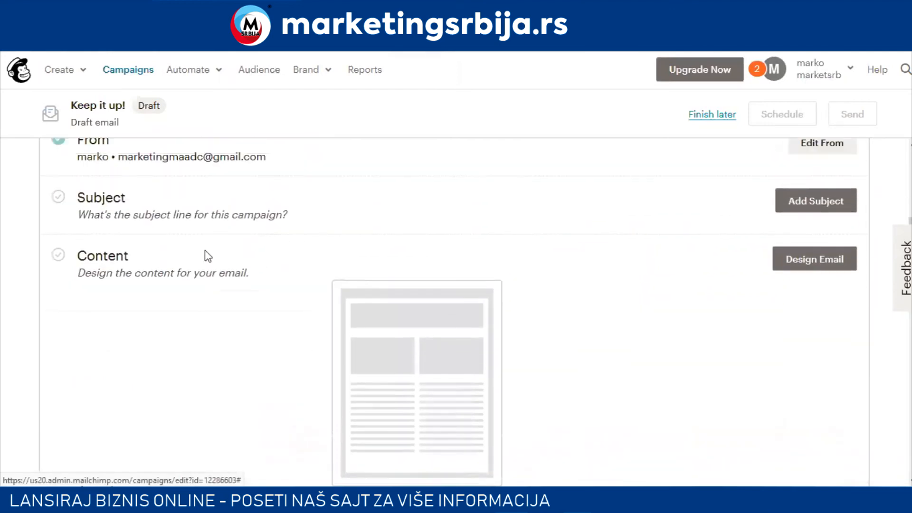
Enter "Prikazuje se u naslovu maila" as the campaign's subject line.
click(294, 294)
text(U n)
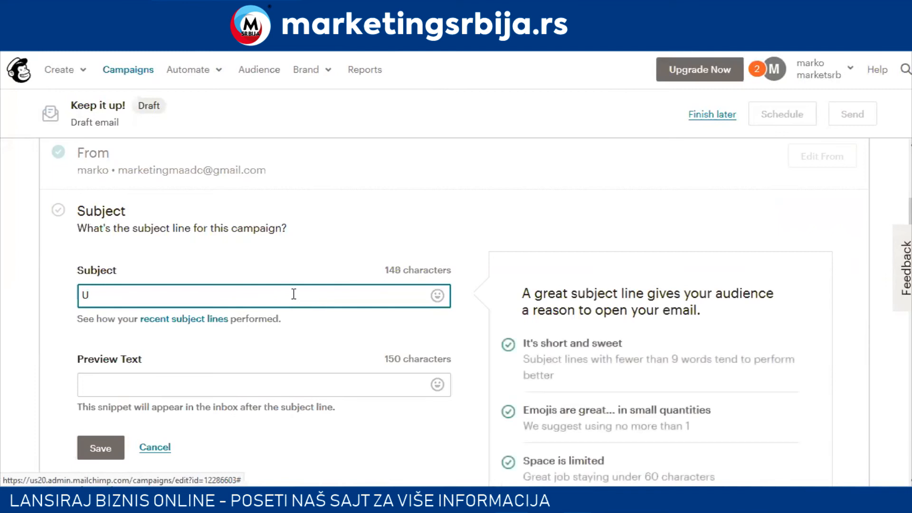
key(BackSpace)
key(BackSpace)
key(BackSpace)
text(Prikayuje)
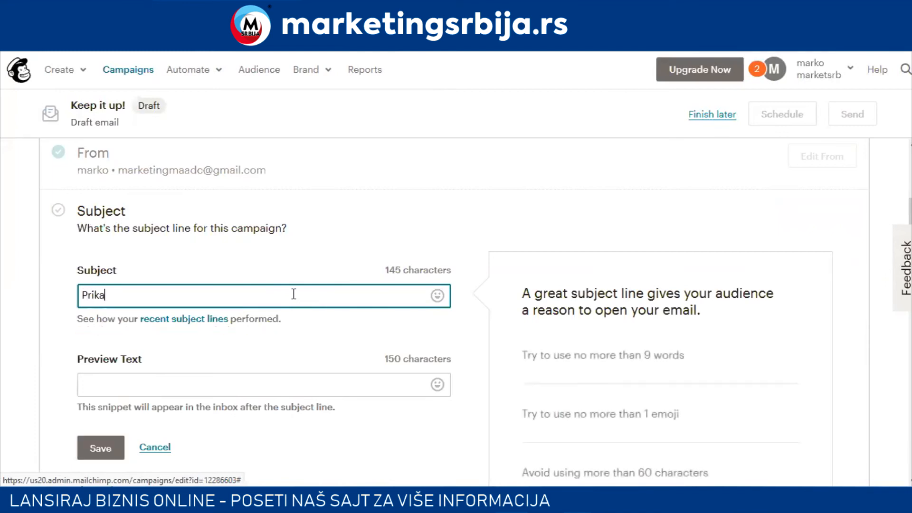
key(BackSpace)
key(BackSpace)
key(BackSpace)
key(BackSpace)
text(zu)
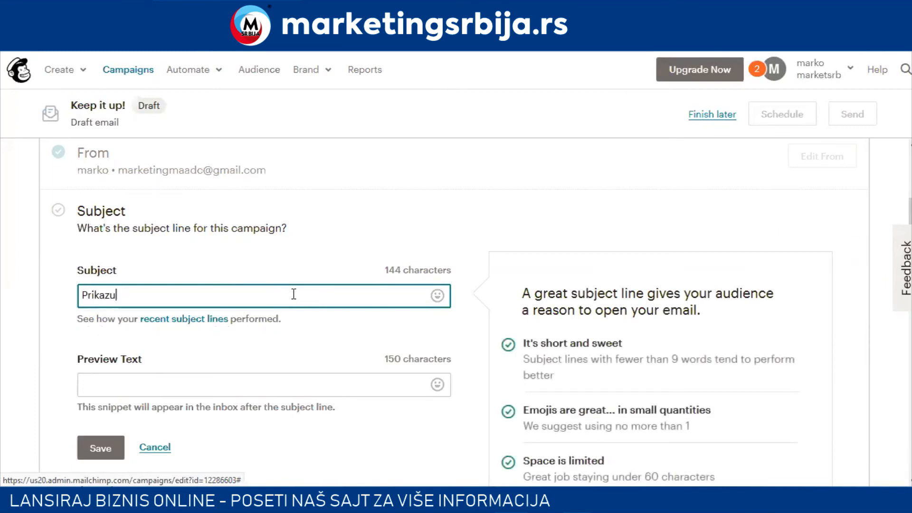
text(je se u nalo)
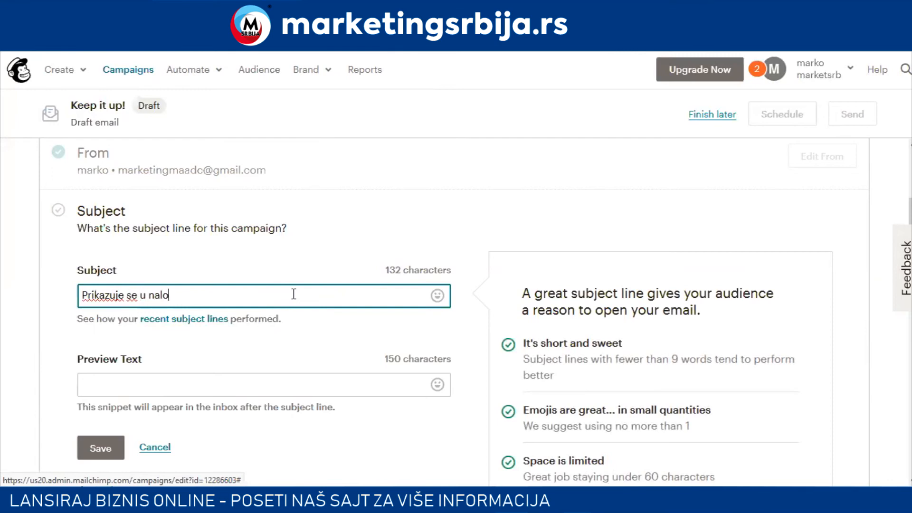
key(BackSpace)
key(BackSpace)
text(slovu mail)
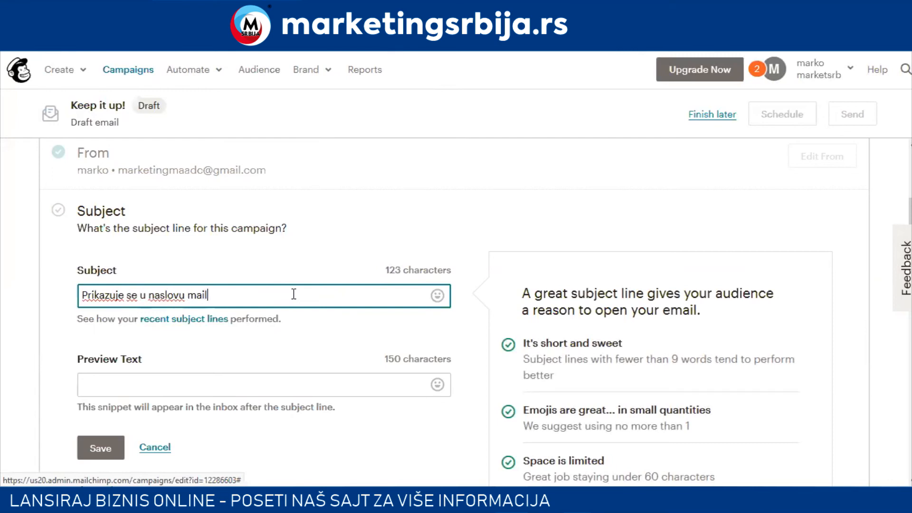
Set the preview text to "Prikazuje se u naslovu maila" and save the subject section.
click(277, 394)
text(Prikazuje se u naslovu maila)
click(98, 448)
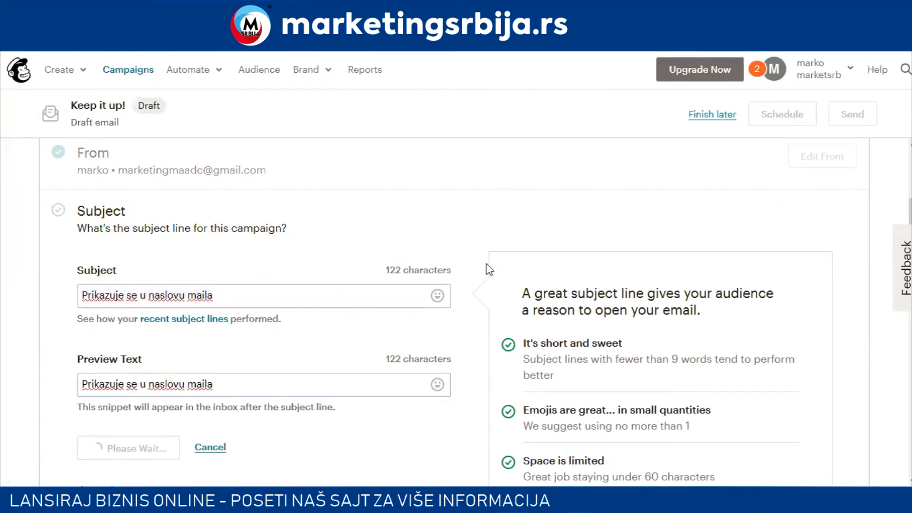
Design the email's content from the "Make an Announcement" layout.
click(788, 295)
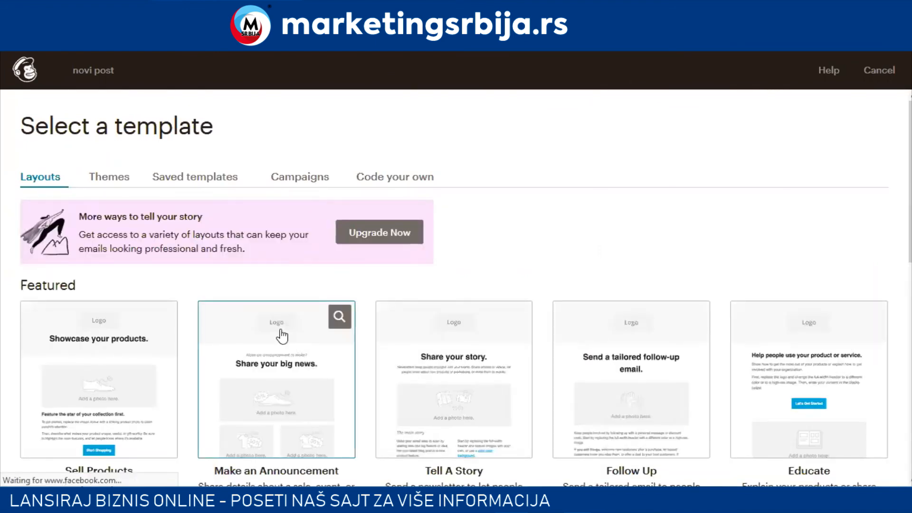
click(153, 339)
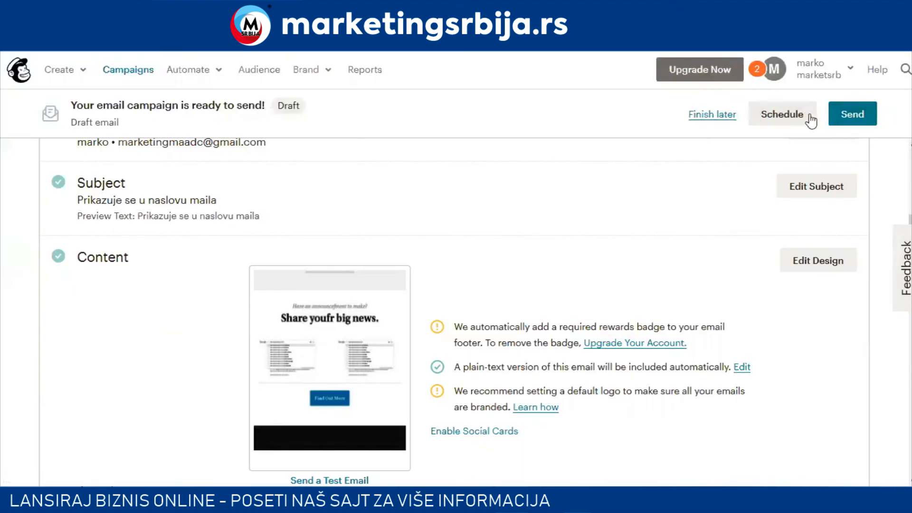
Examine the campaign's delivery date and time options without scheduling it, and review the recipients summary.
click(808, 119)
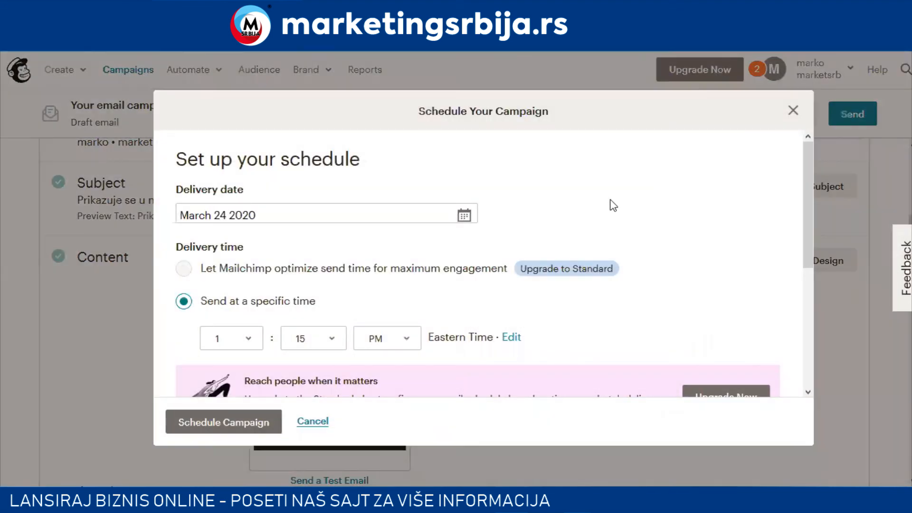
click(337, 217)
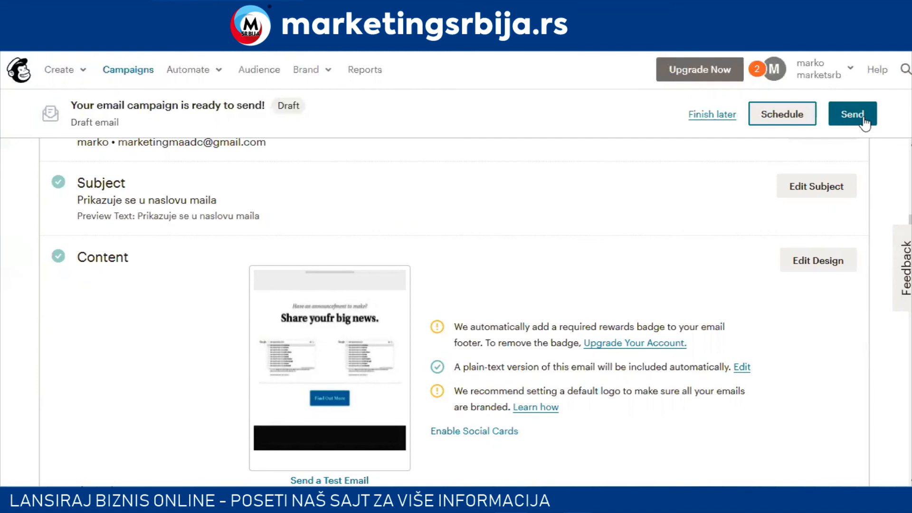
scroll(278, 248, up, 5)
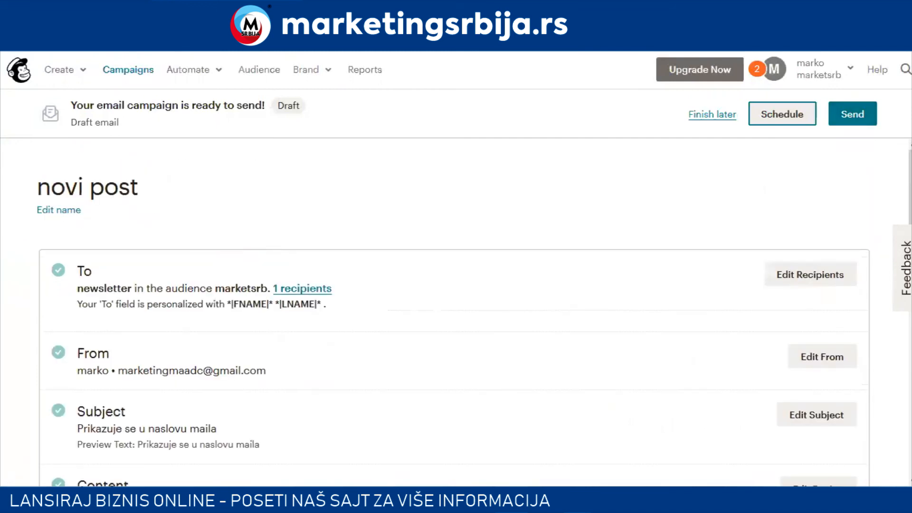